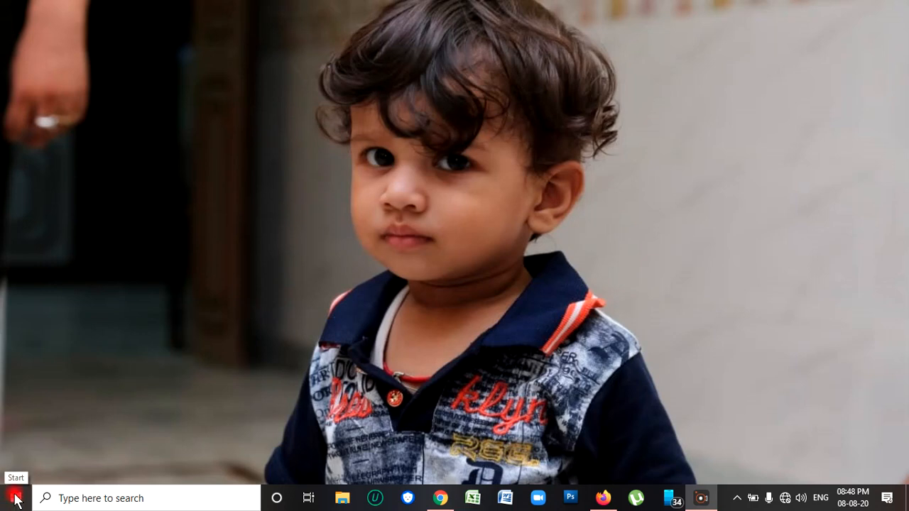
- Launch Adobe Edge Animate CC 2014
{"action": "left_click", "coordinate": [15, 499]}
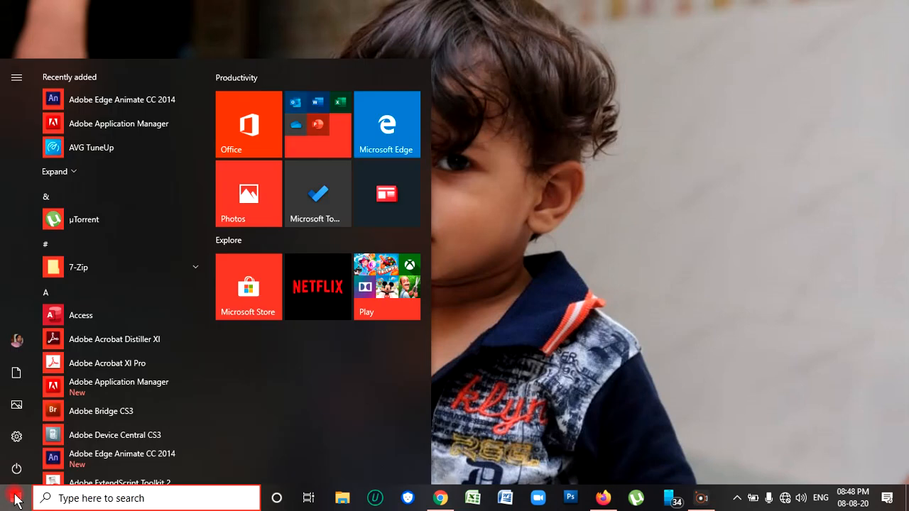
{"action": "left_click", "coordinate": [85, 99]}
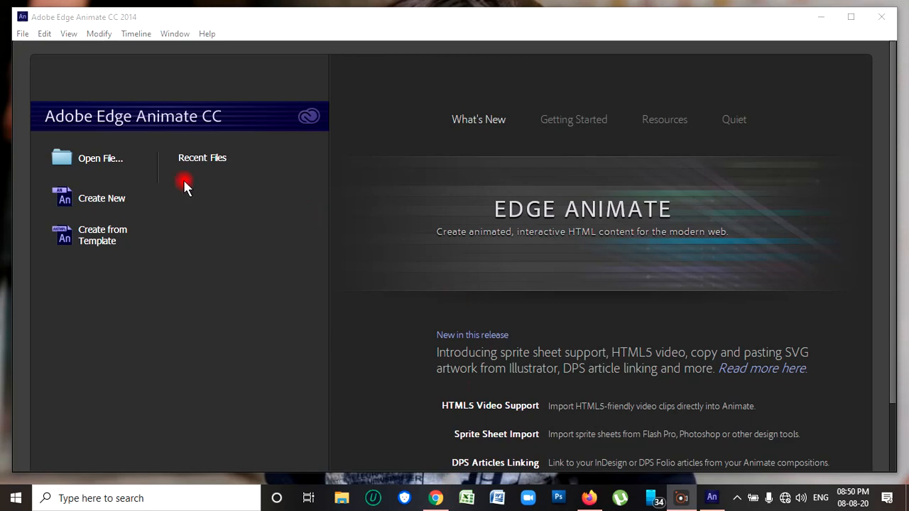
{"action": "left_click", "coordinate": [103, 239]}
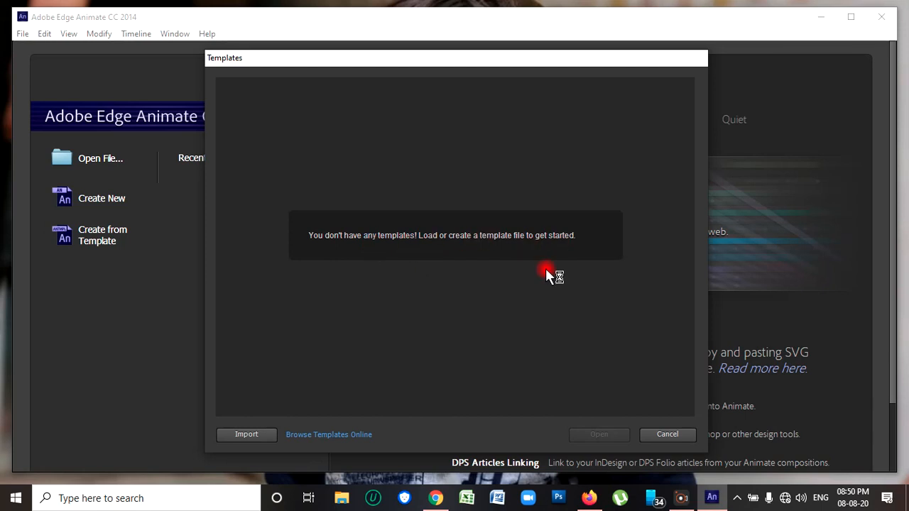
{"action": "left_click", "coordinate": [256, 434]}
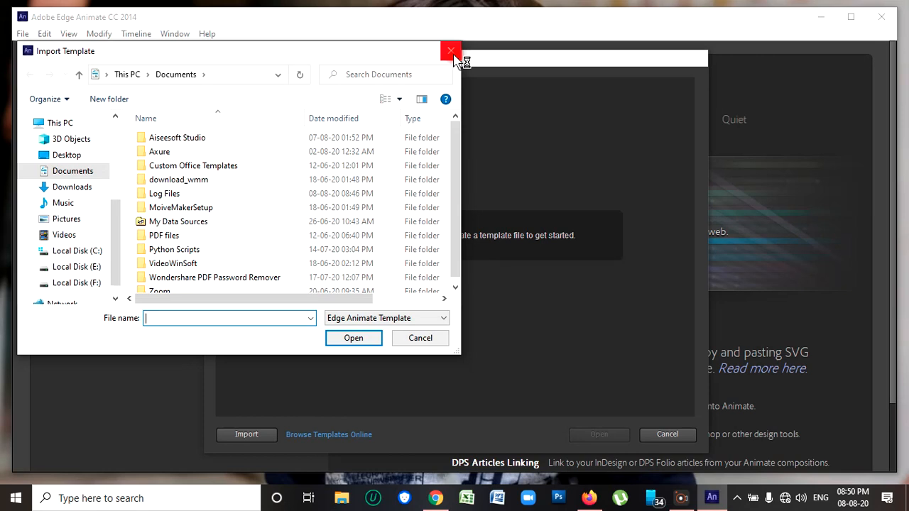
{"action": "left_click", "coordinate": [453, 53]}
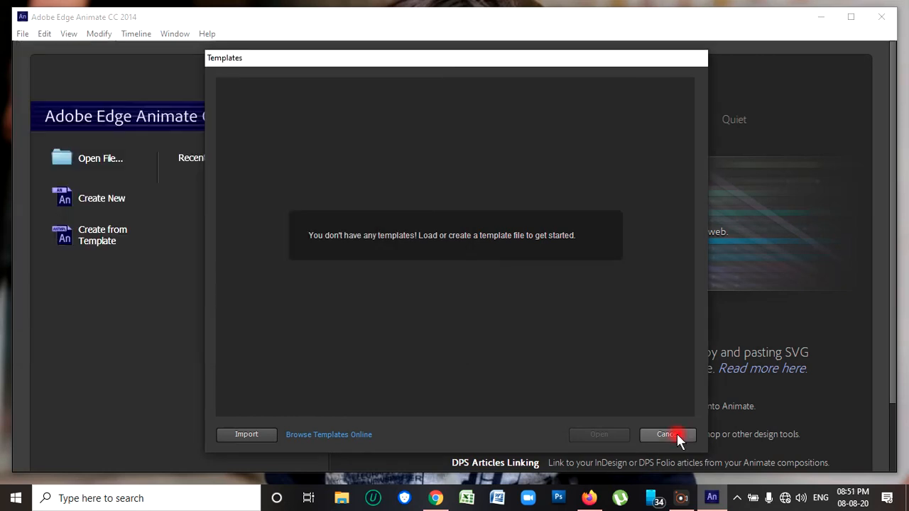
{"action": "left_click", "coordinate": [676, 434]}
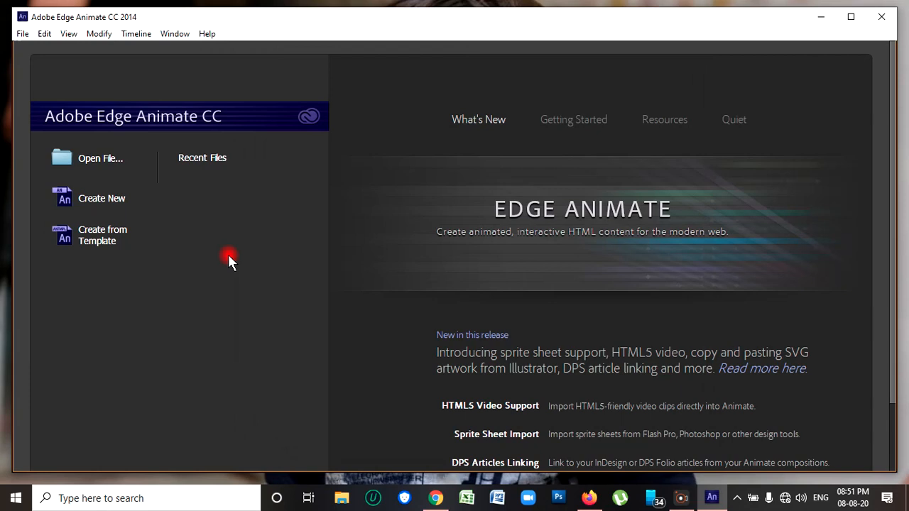
- Create a new blank composition from the welcome screen
{"action": "left_click", "coordinate": [99, 200]}
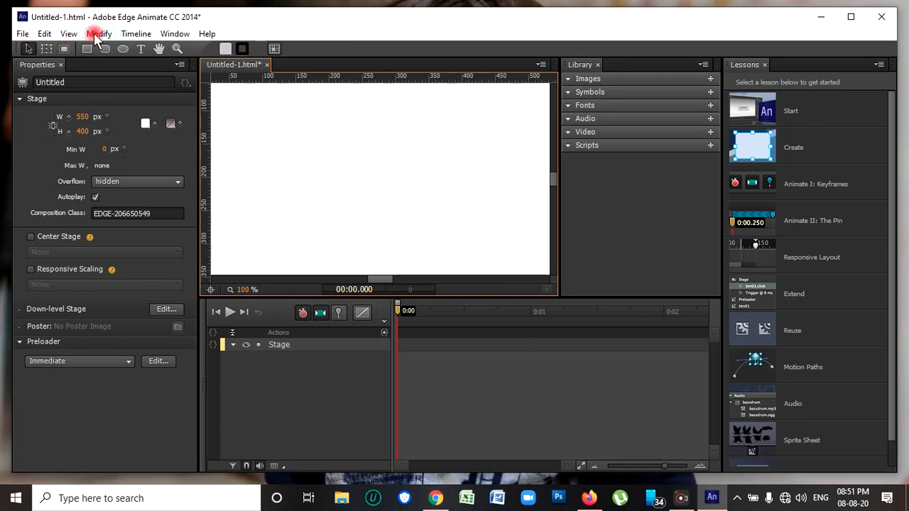
- Hide the rulers around the stage and show them again
{"action": "left_click", "coordinate": [21, 36]}
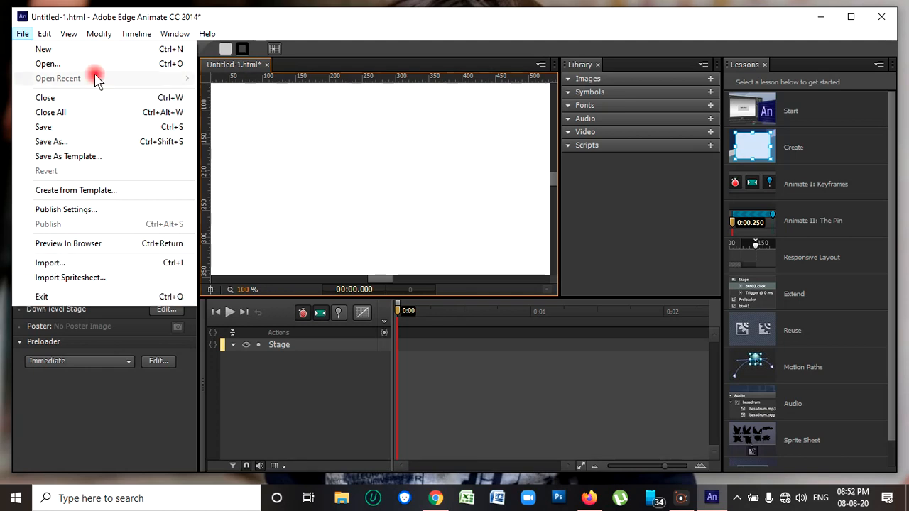
{"action": "mouse_move", "coordinate": [43, 36]}
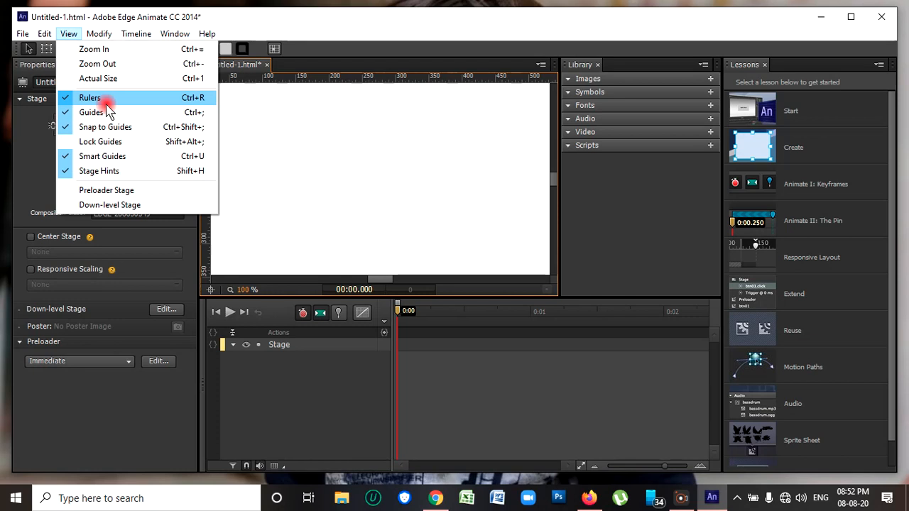
{"action": "left_click", "coordinate": [64, 98]}
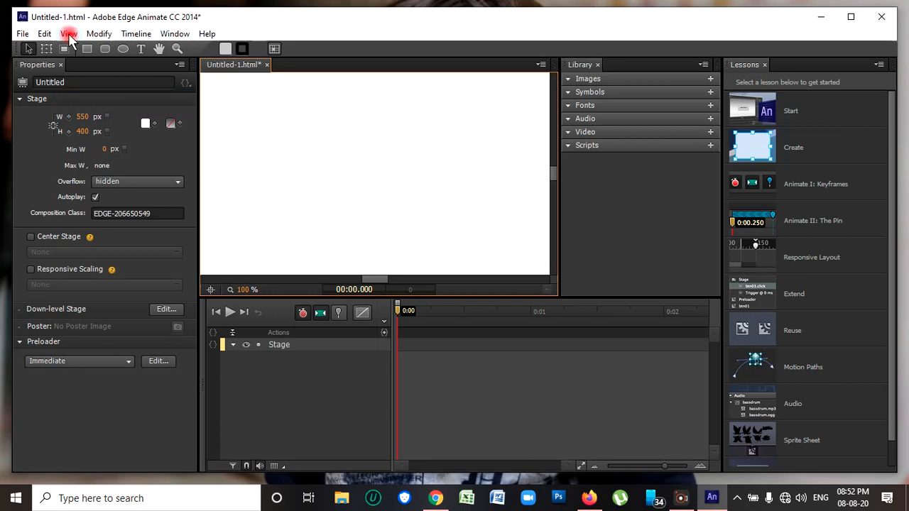
{"action": "left_click", "coordinate": [69, 37]}
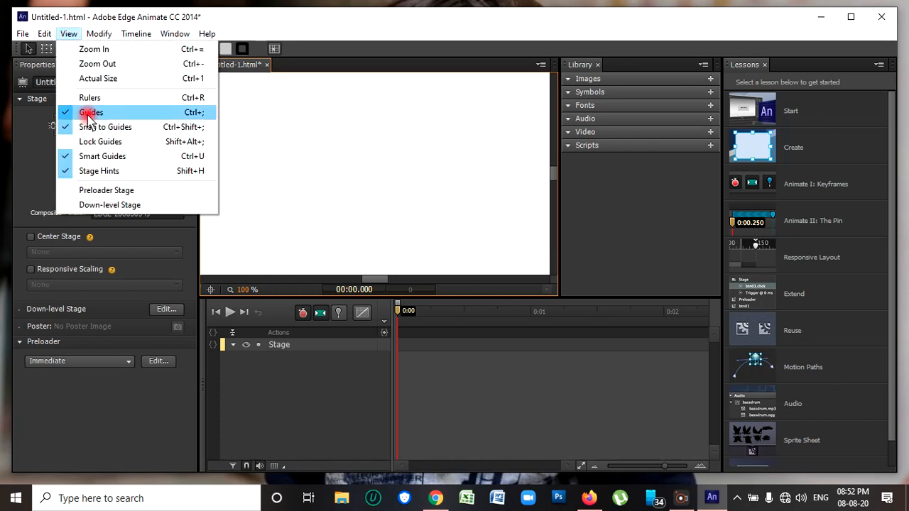
{"action": "left_click", "coordinate": [71, 98]}
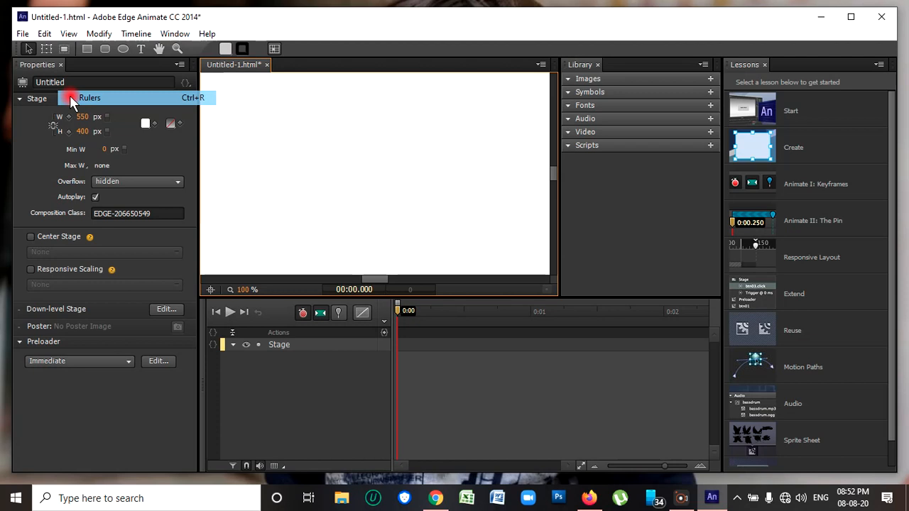
{"action": "left_click", "coordinate": [69, 33]}
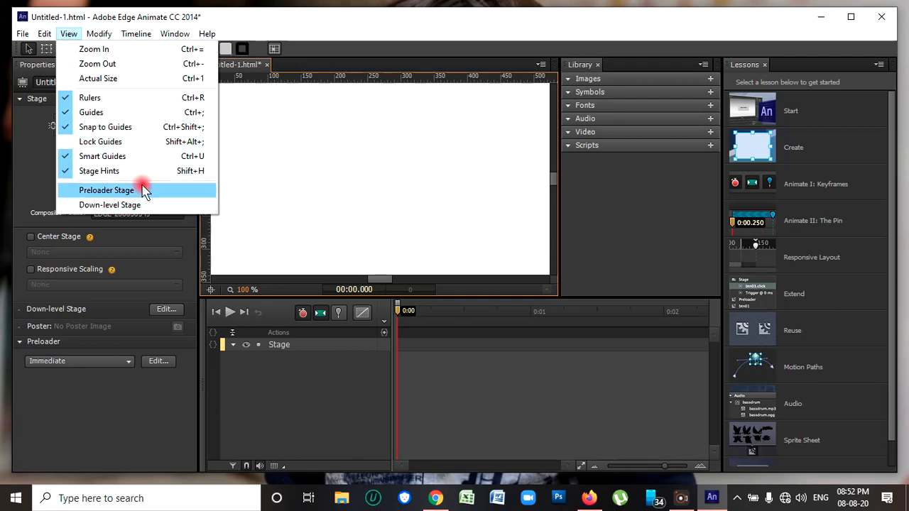
{"action": "mouse_move", "coordinate": [97, 37]}
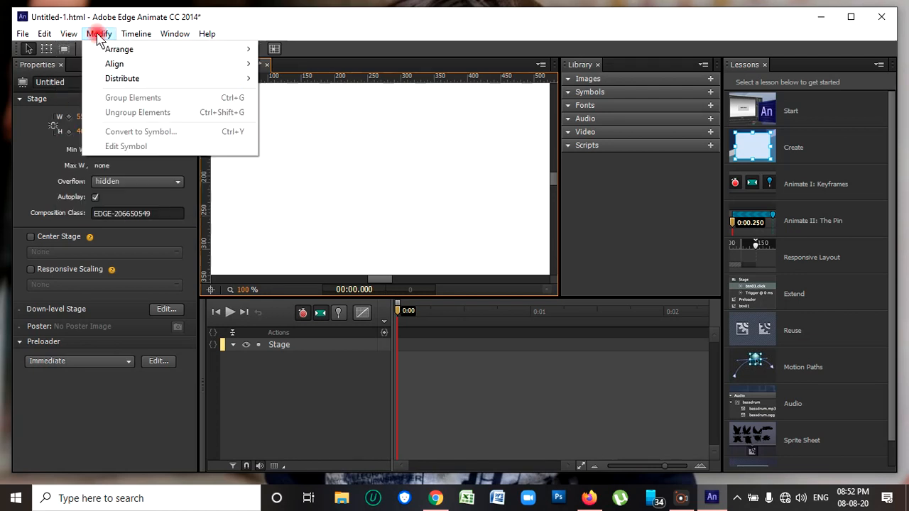
{"action": "left_click", "coordinate": [119, 50]}
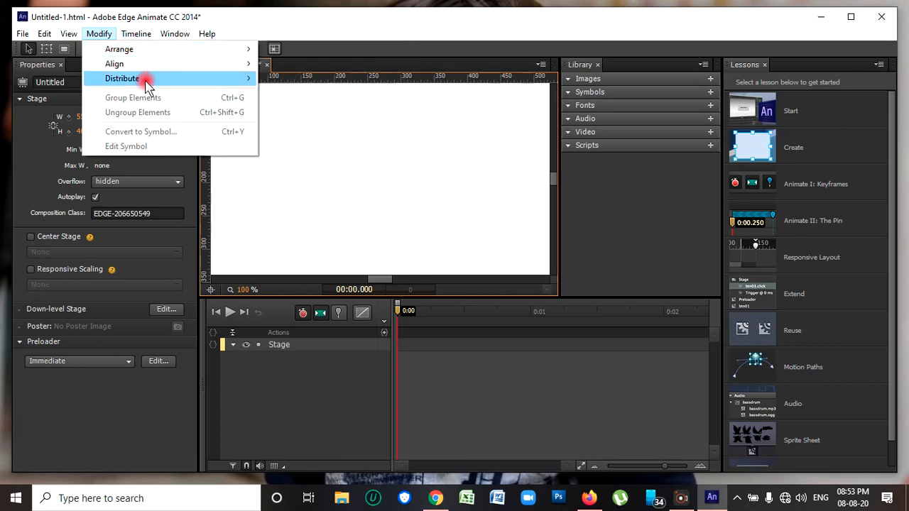
{"action": "mouse_move", "coordinate": [146, 82]}
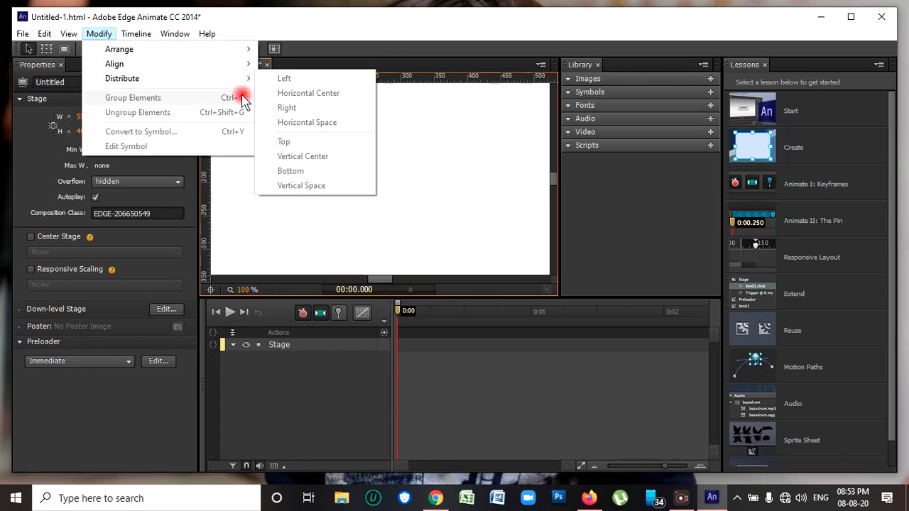
{"action": "mouse_move", "coordinate": [138, 34]}
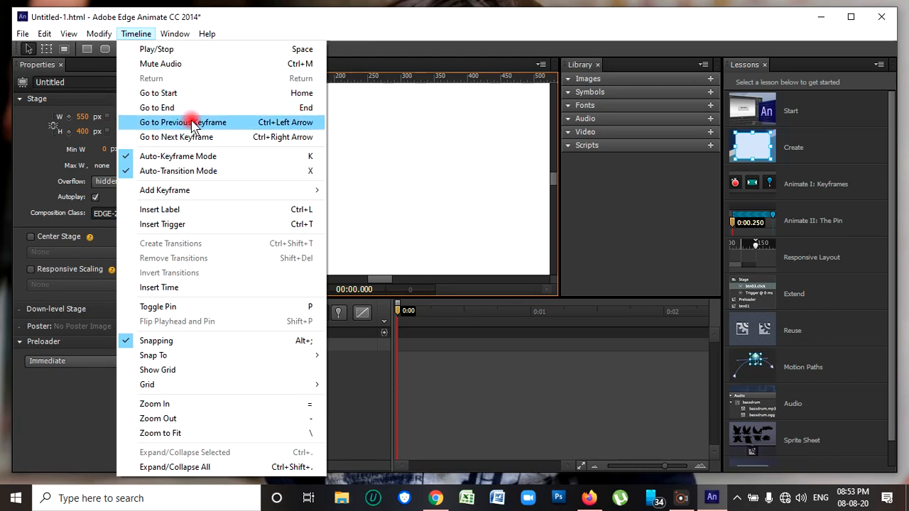
- Hide the Timeline and Tools panels from the workspace
{"action": "mouse_move", "coordinate": [180, 34]}
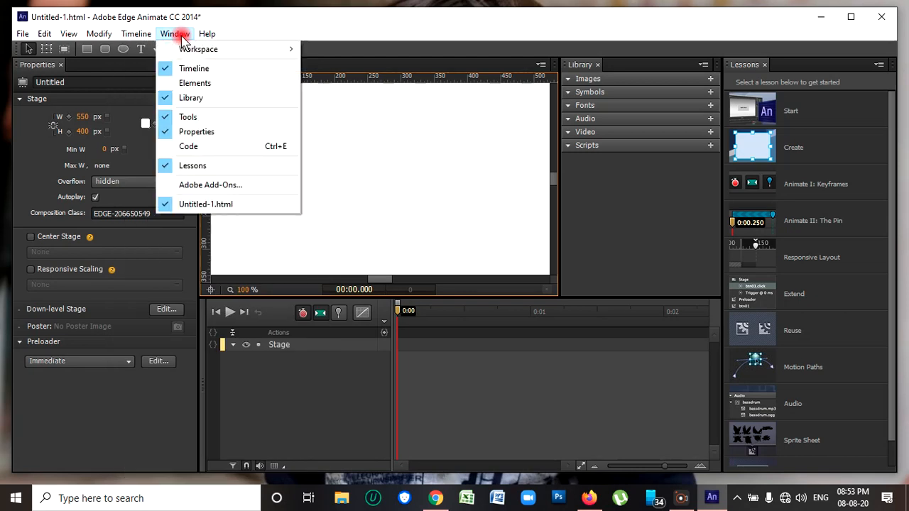
{"action": "left_click", "coordinate": [166, 70]}
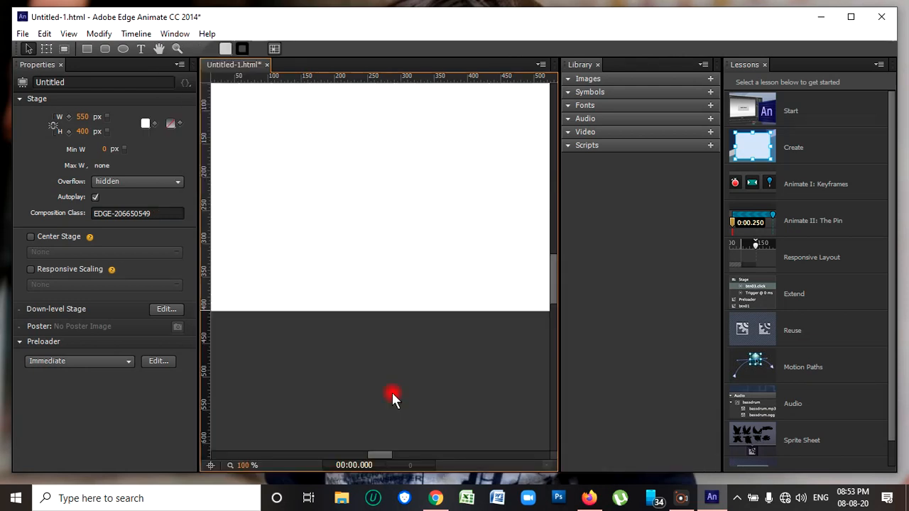
{"action": "left_click", "coordinate": [174, 33]}
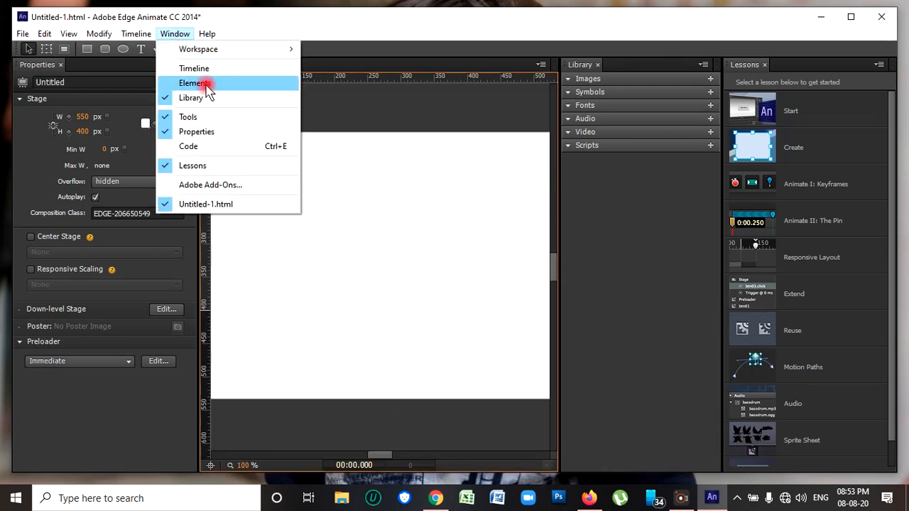
{"action": "left_click", "coordinate": [168, 119]}
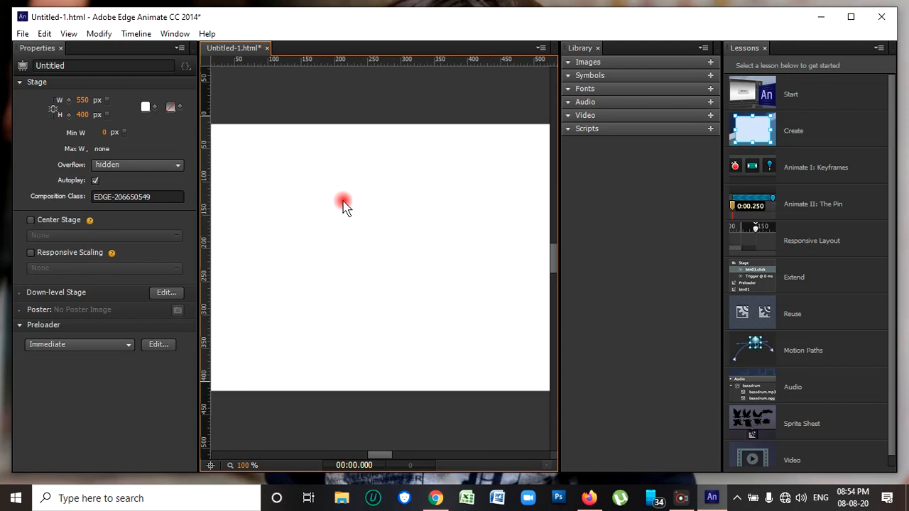
- Show the Timeline, Elements and Tools panels in the workspace
{"action": "left_click", "coordinate": [169, 34]}
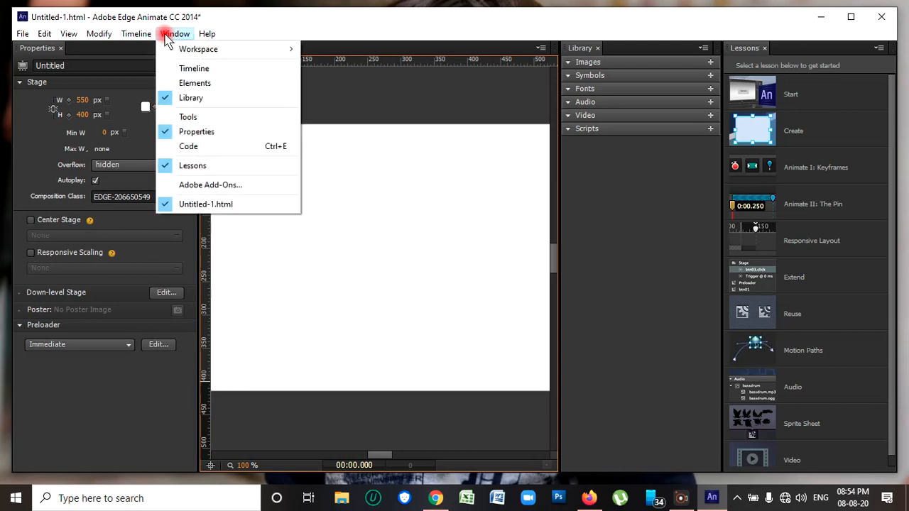
{"action": "left_click", "coordinate": [170, 69]}
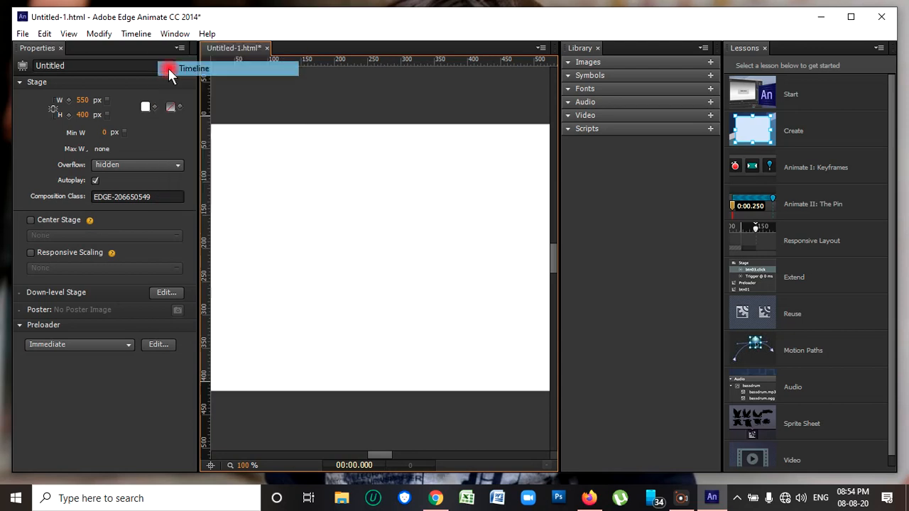
{"action": "left_click", "coordinate": [171, 35]}
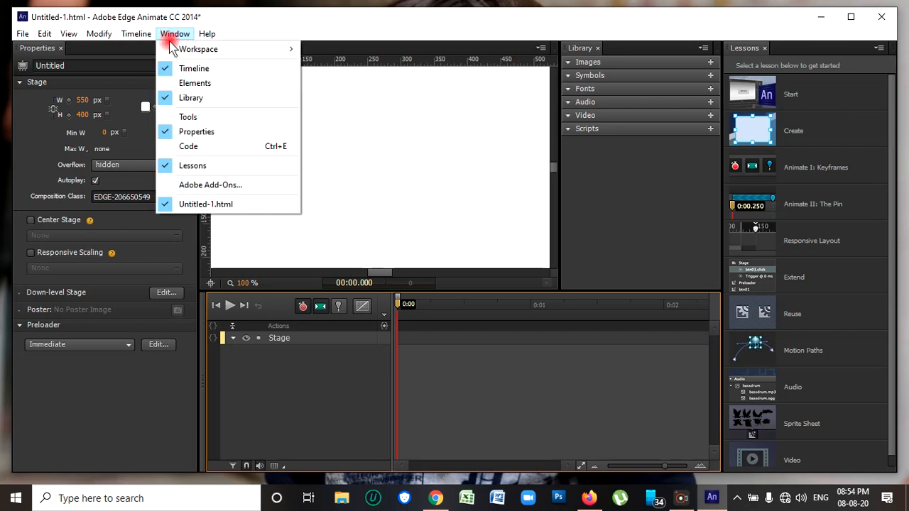
{"action": "left_click", "coordinate": [169, 84]}
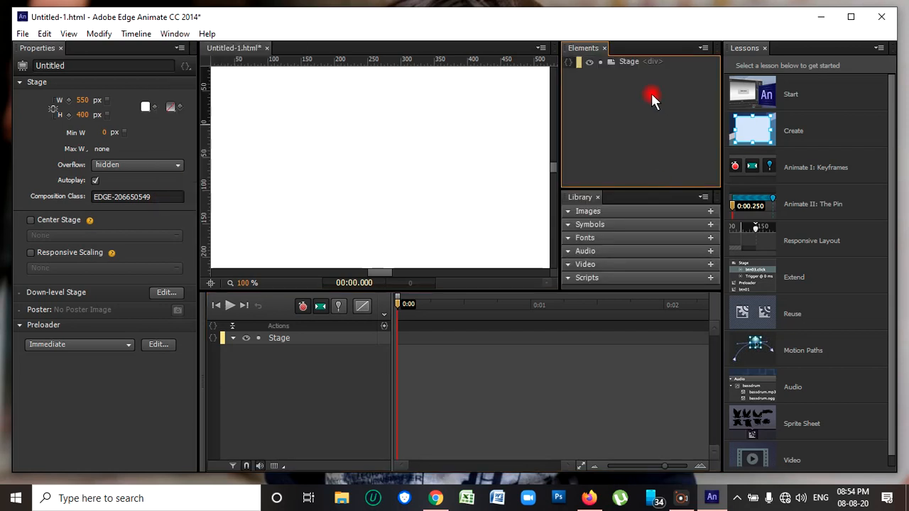
{"action": "left_click", "coordinate": [175, 34]}
{"action": "left_click", "coordinate": [170, 116]}
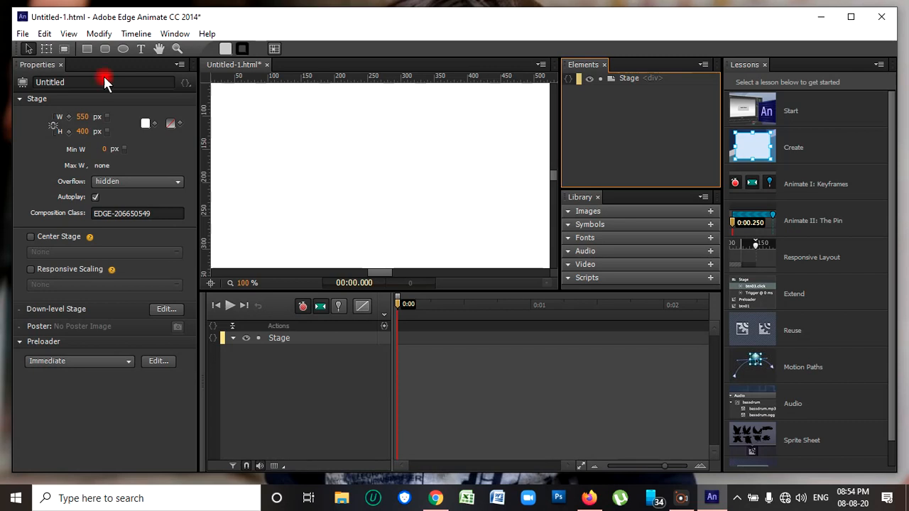
- Draw a rectangle about 221 by 105 px on the stage and move it to about X 164, Y 126 px
{"action": "left_click", "coordinate": [84, 49]}
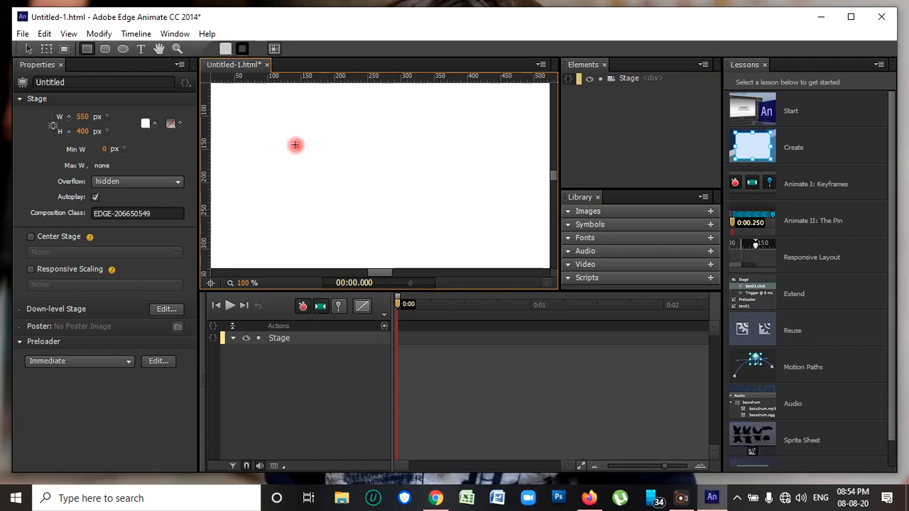
{"action": "left_click_drag", "start_coordinate": [281, 107], "coordinate": [285, 110]}
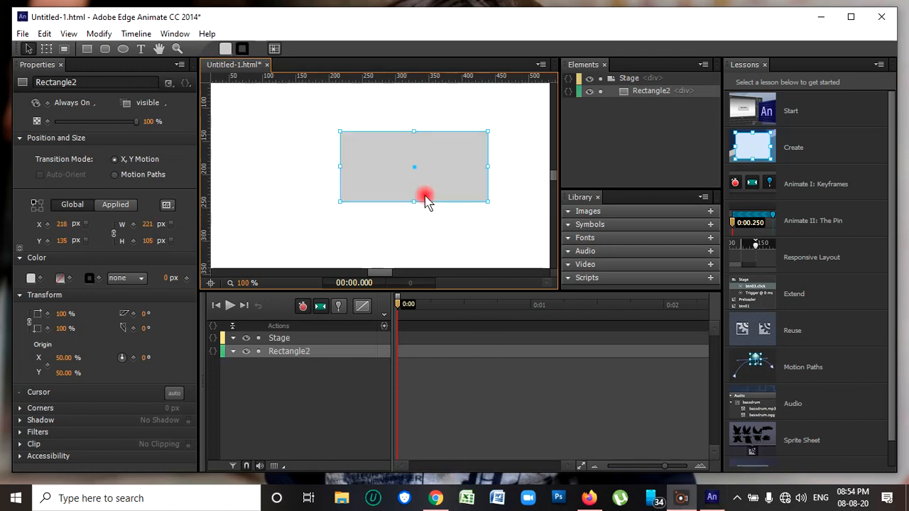
{"action": "left_click", "coordinate": [394, 168]}
{"action": "left_click_drag", "start_coordinate": [395, 168], "coordinate": [390, 182]}
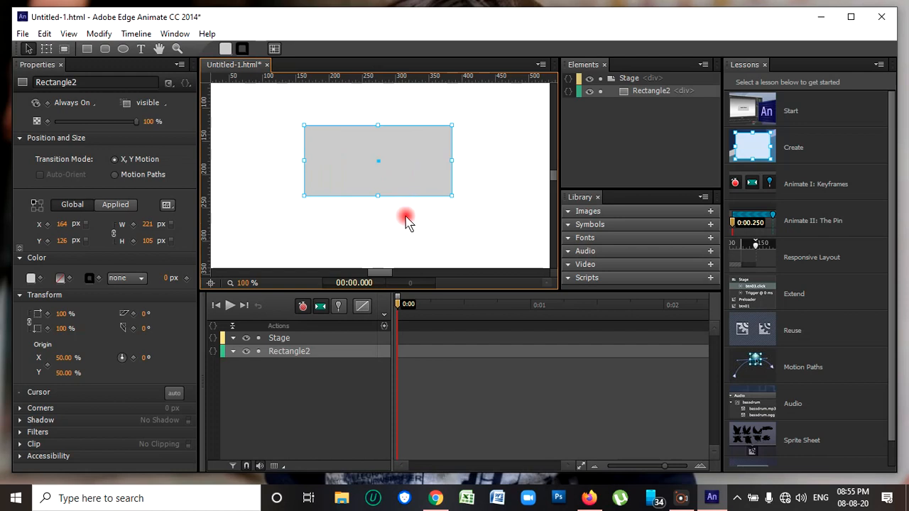
- Add a Background Color keyframe for the rectangle at 0:00 on the timeline
{"action": "left_click", "coordinate": [40, 278]}
{"action": "left_click", "coordinate": [40, 278]}
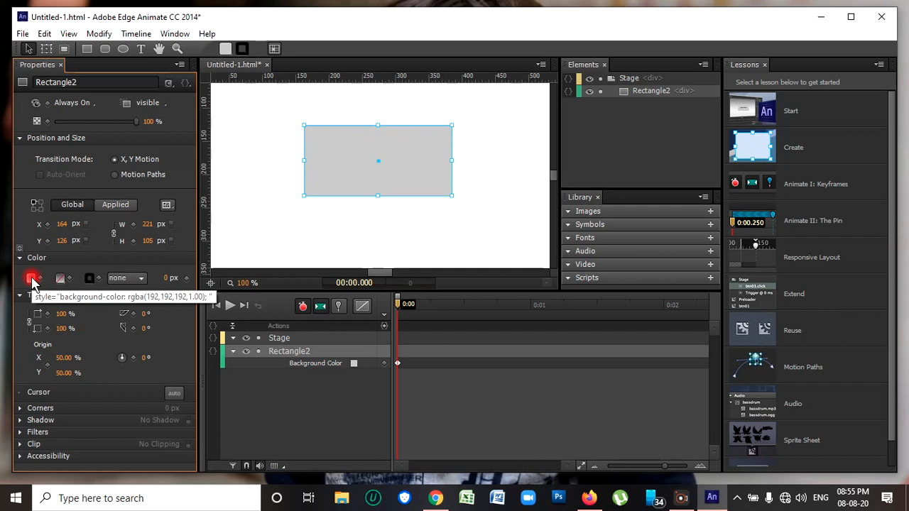
- Set the rectangle's background color to bright red, rgba(204,22,22,1.00), and save that color as a swatch
{"action": "left_click", "coordinate": [31, 278]}
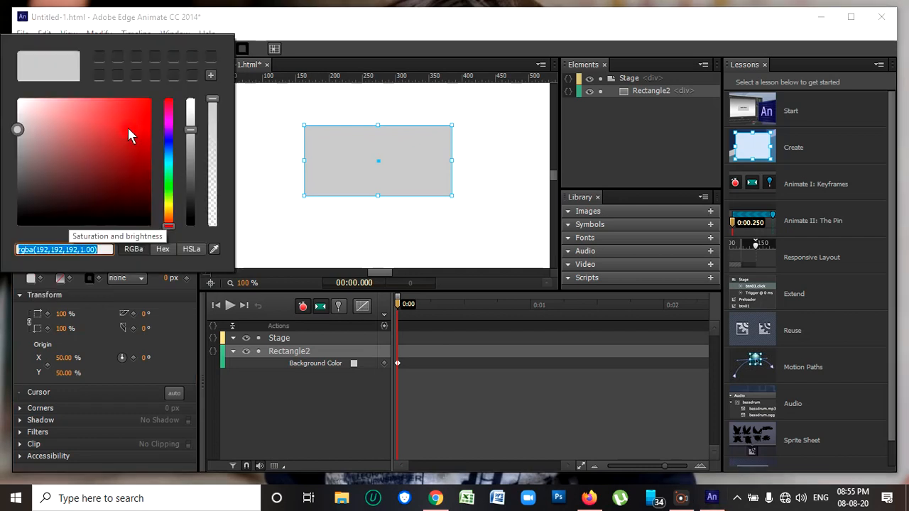
{"action": "left_click", "coordinate": [128, 127]}
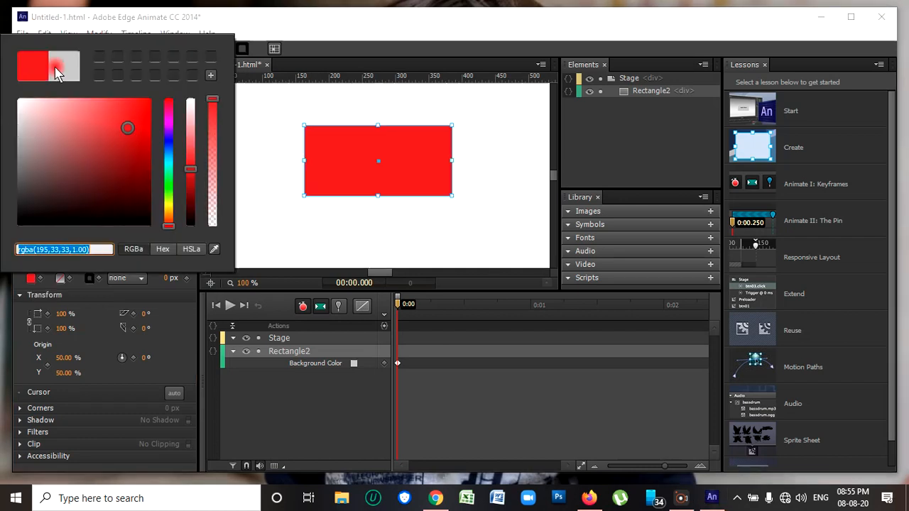
{"action": "left_click", "coordinate": [139, 157]}
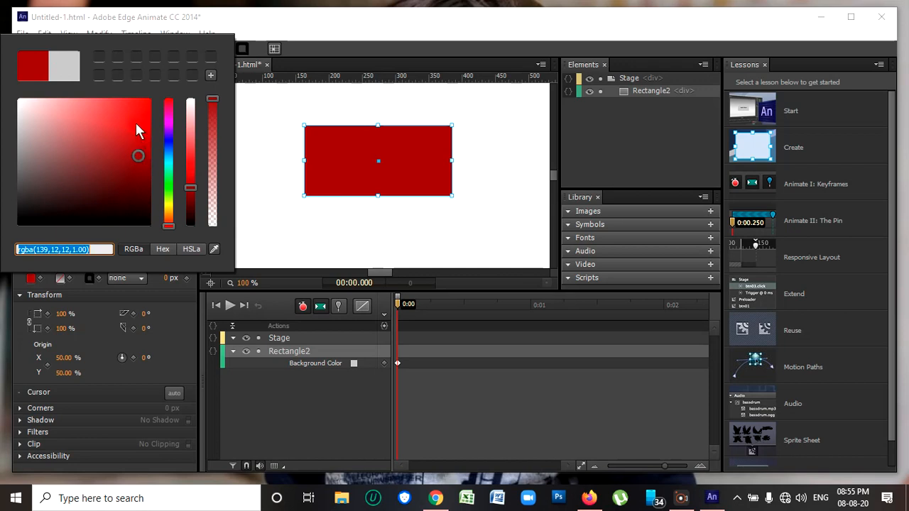
{"action": "left_click", "coordinate": [135, 124]}
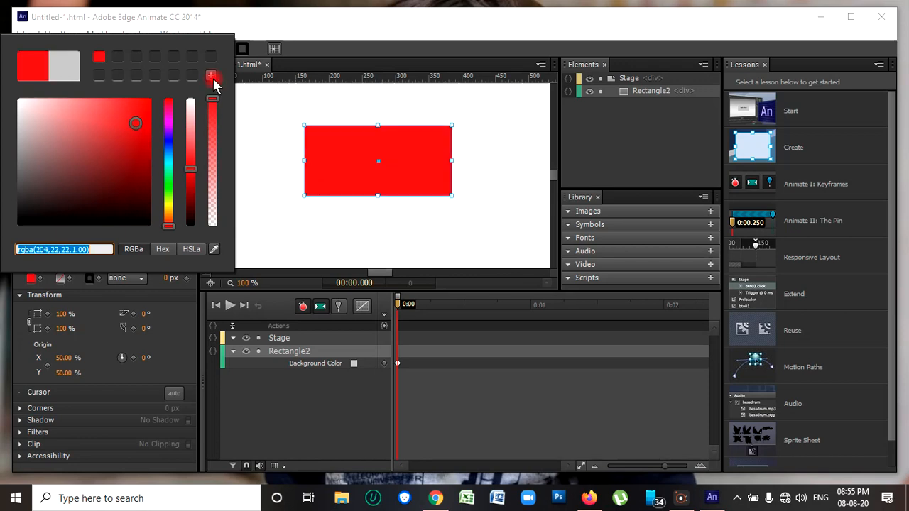
{"action": "left_click", "coordinate": [210, 75]}
{"action": "left_click", "coordinate": [263, 168]}
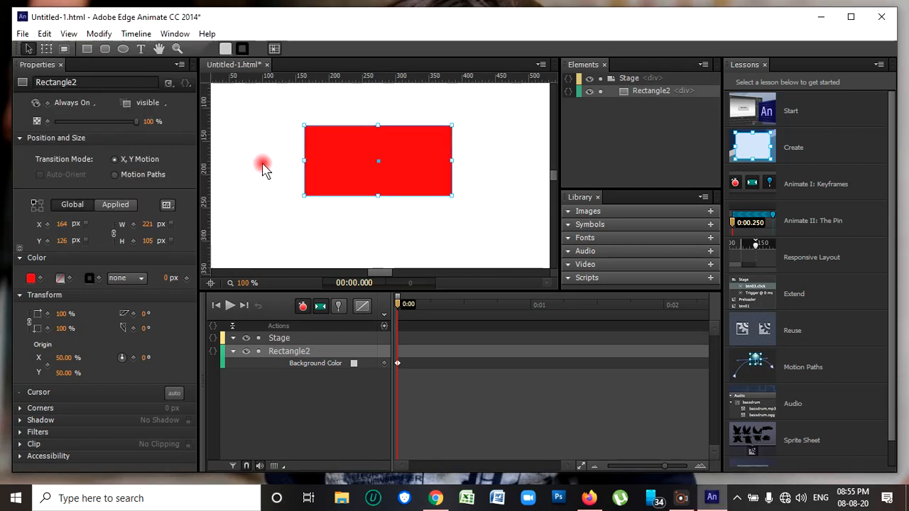
- Move the red rectangle up and to the left on the stage, to about X 97, Y 107 px
{"action": "left_click", "coordinate": [357, 167]}
{"action": "left_click_drag", "start_coordinate": [357, 167], "coordinate": [301, 123]}
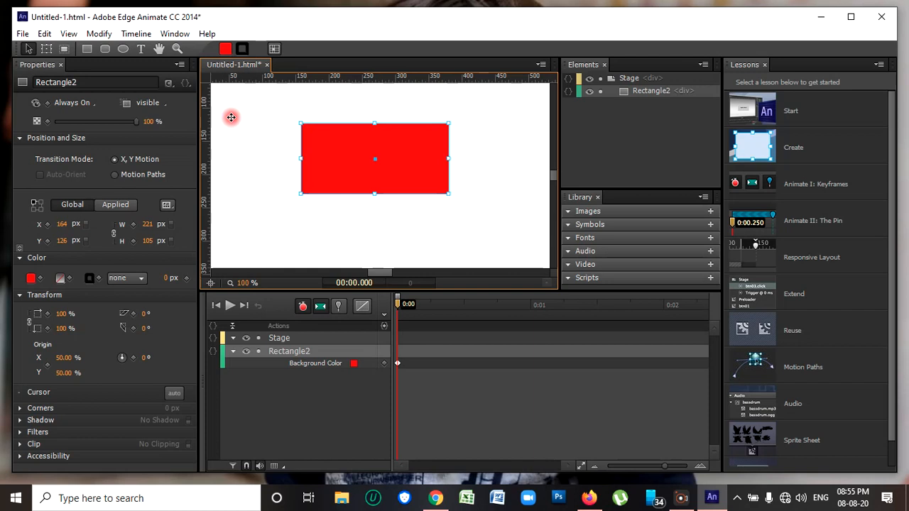
{"action": "left_click_drag", "start_coordinate": [231, 117], "coordinate": [229, 117]}
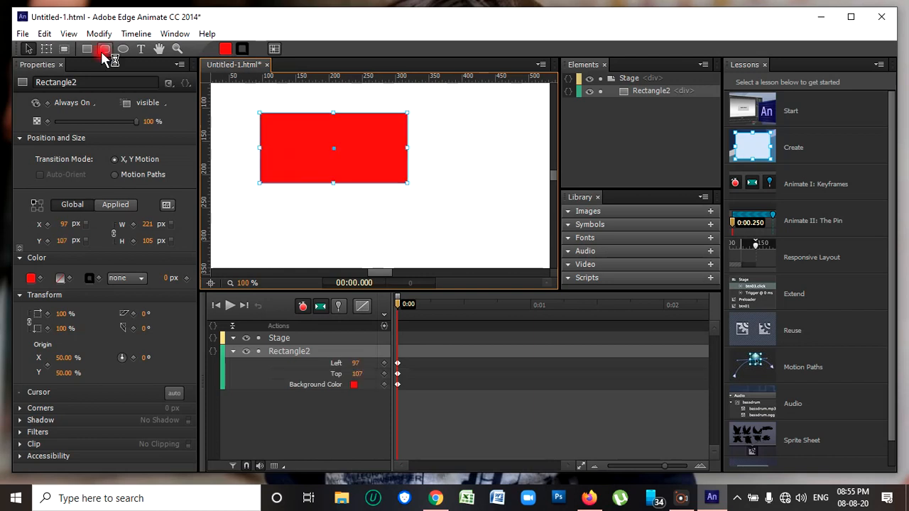
{"action": "left_click", "coordinate": [141, 49]}
{"action": "left_click", "coordinate": [245, 134]}
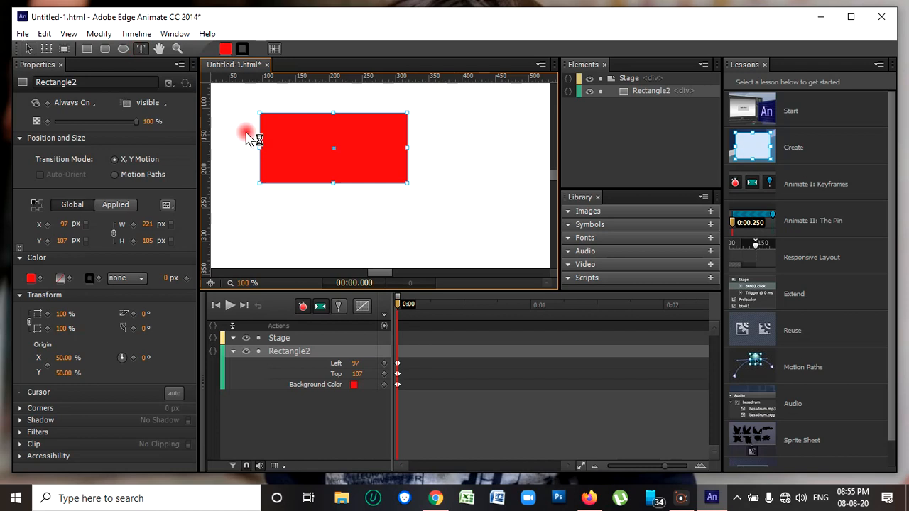
{"action": "left_click", "coordinate": [283, 197]}
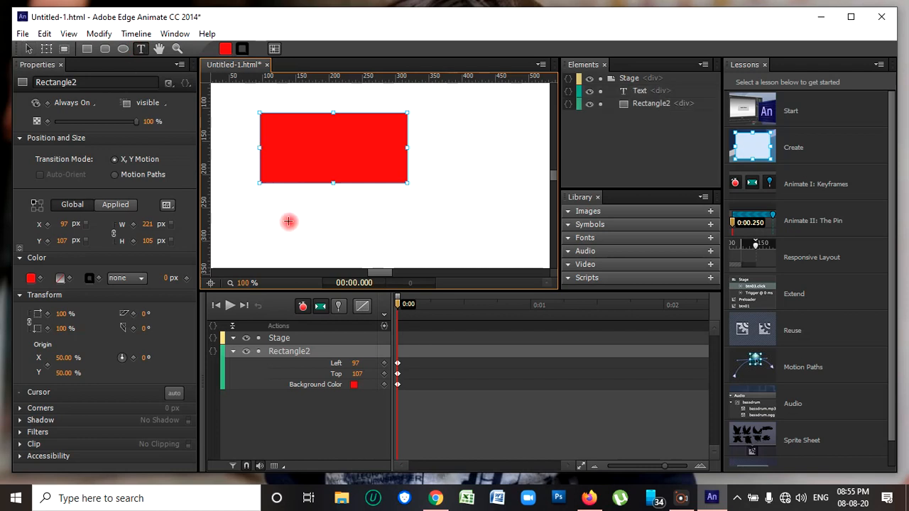
{"action": "left_click_drag", "start_coordinate": [288, 222], "coordinate": [312, 233]}
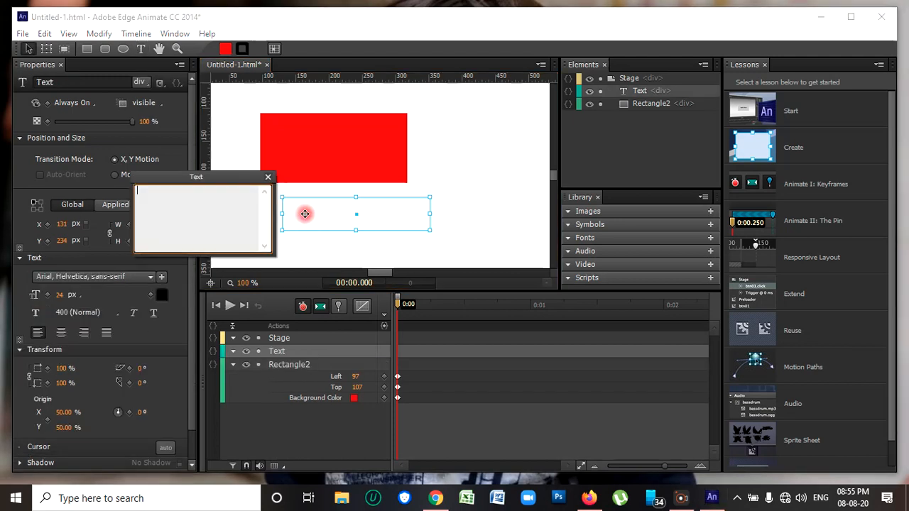
{"action": "left_click", "coordinate": [305, 217]}
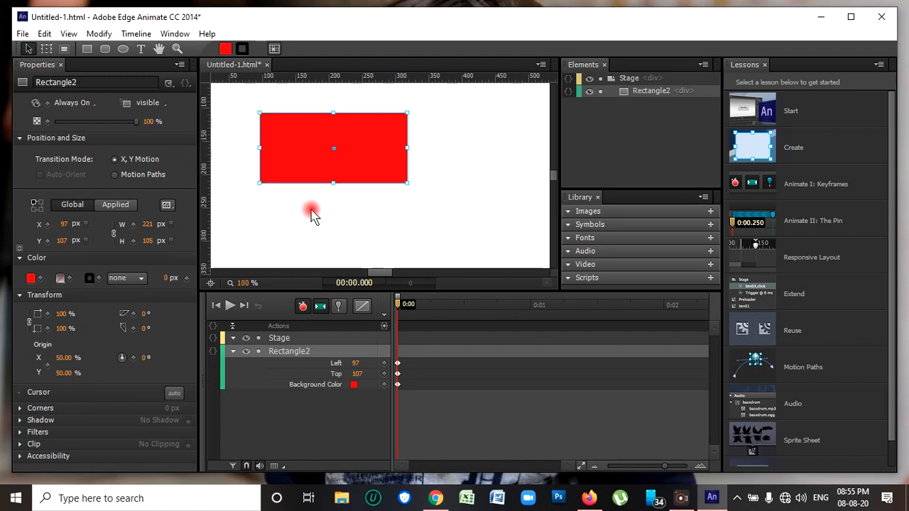
{"action": "left_click", "coordinate": [313, 215]}
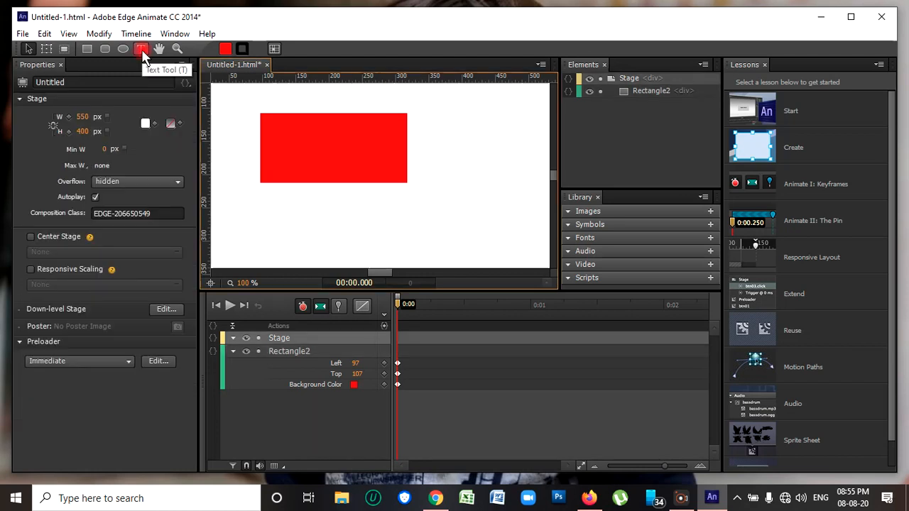
- Add the text "Rectangle Box" below the red rectangle with the Text tool, starting at about X 164, Y 248 px
{"action": "left_click", "coordinate": [303, 206]}
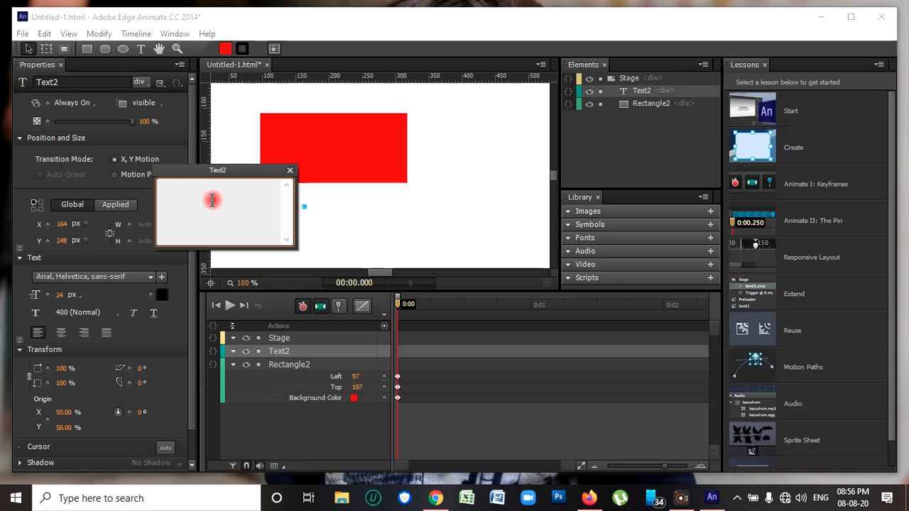
{"action": "type", "text": "Rect"}
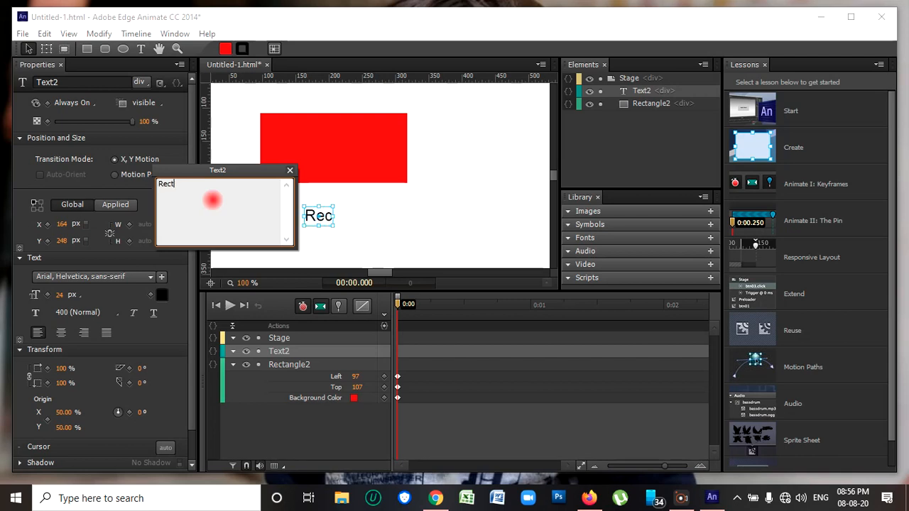
{"action": "type", "text": "a"}
{"action": "type", "text": "ng"}
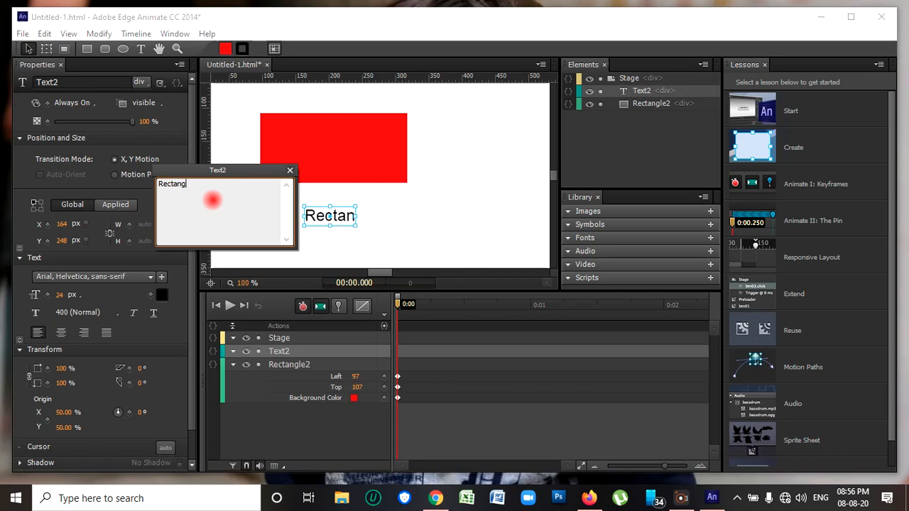
{"action": "type", "text": "le"}
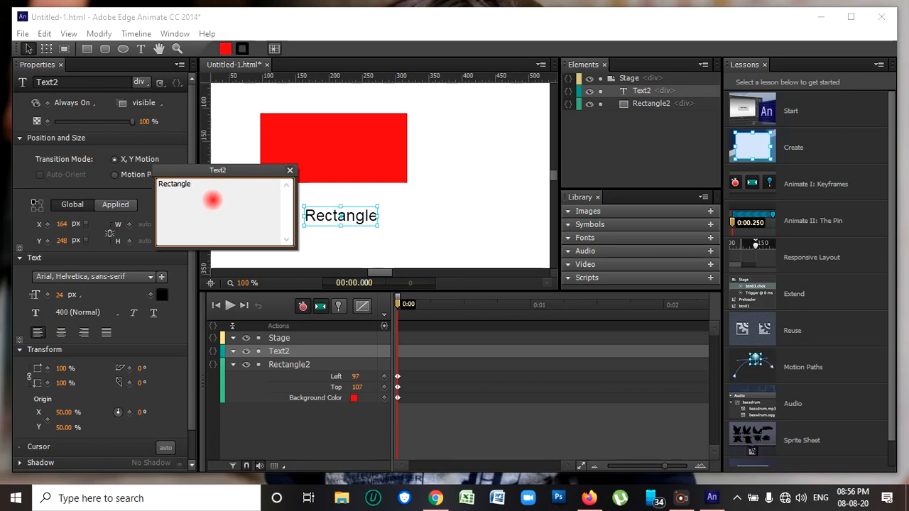
{"action": "type", "text": " Box"}
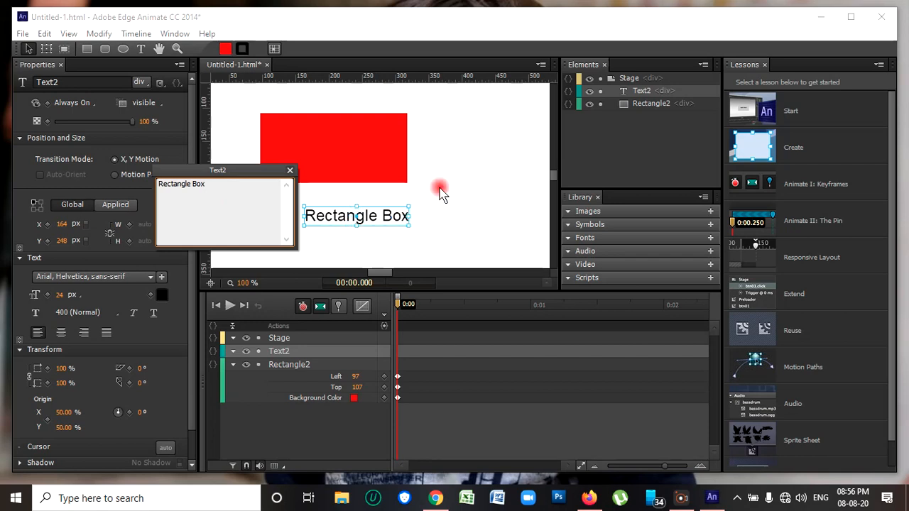
- Move the "Rectangle Box" text slightly up and left so it is centered under the red rectangle, and deselect it
{"action": "left_click_drag", "start_coordinate": [353, 216], "coordinate": [339, 207]}
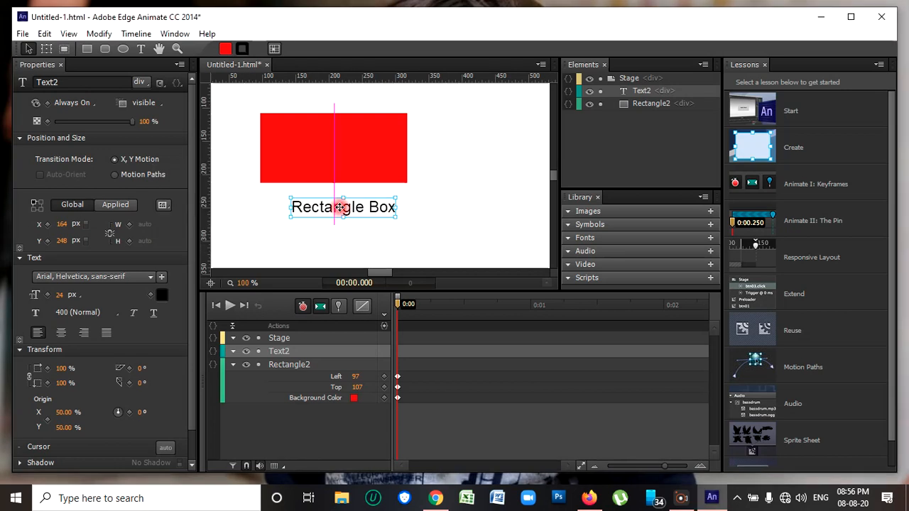
{"action": "left_click_drag", "start_coordinate": [340, 207], "coordinate": [330, 205]}
{"action": "left_click", "coordinate": [463, 207]}
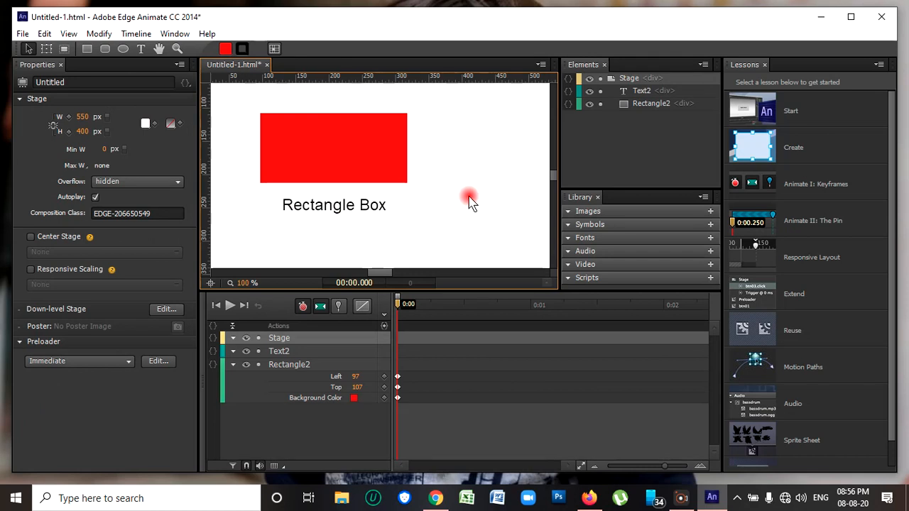
{"action": "left_click", "coordinate": [416, 169]}
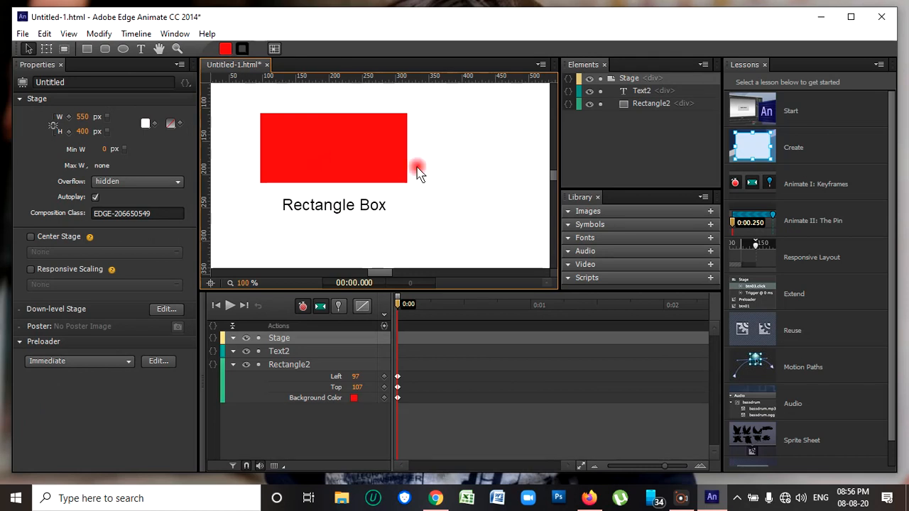